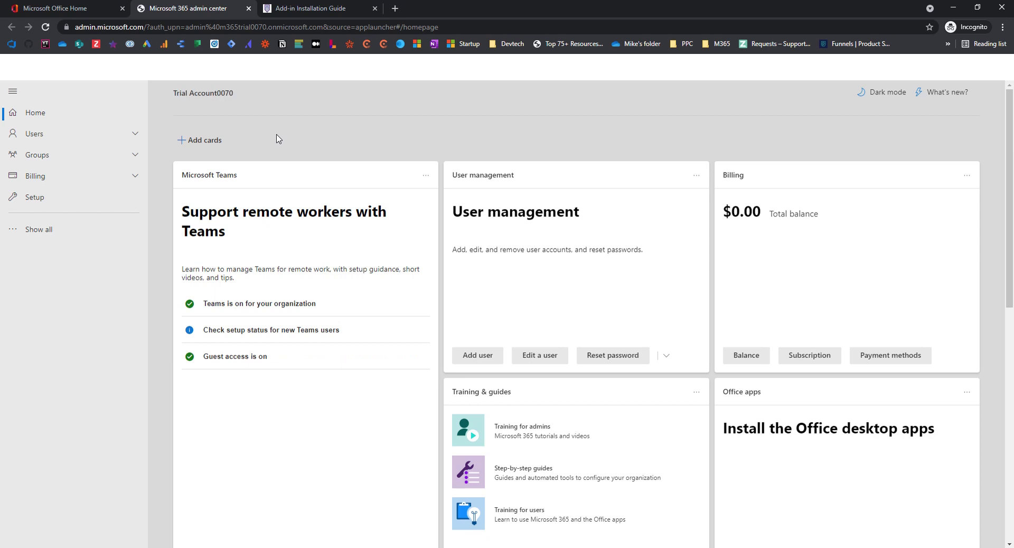
Go to Settings > Integrated apps via the expanded admin navigation.
left_click(32, 230)
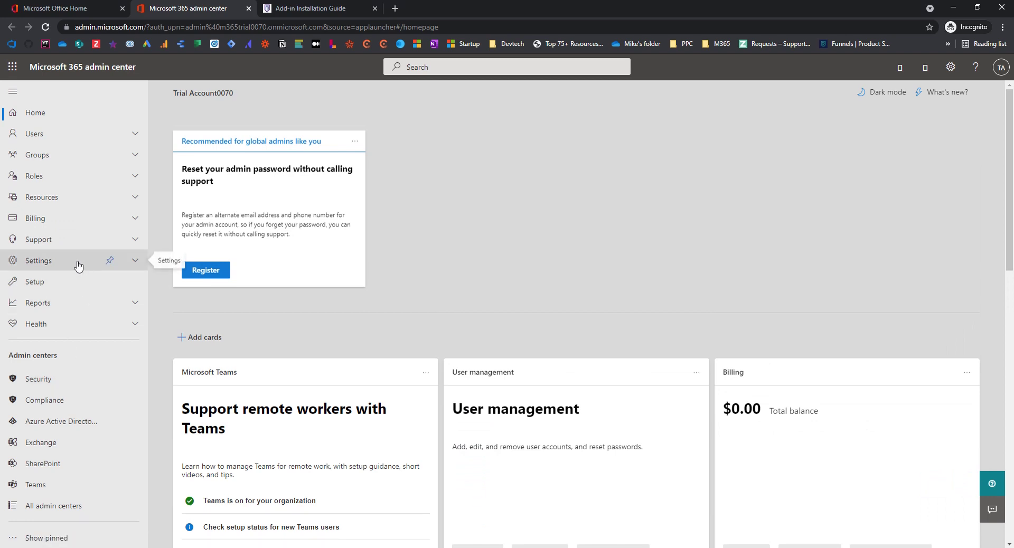
left_click(78, 261)
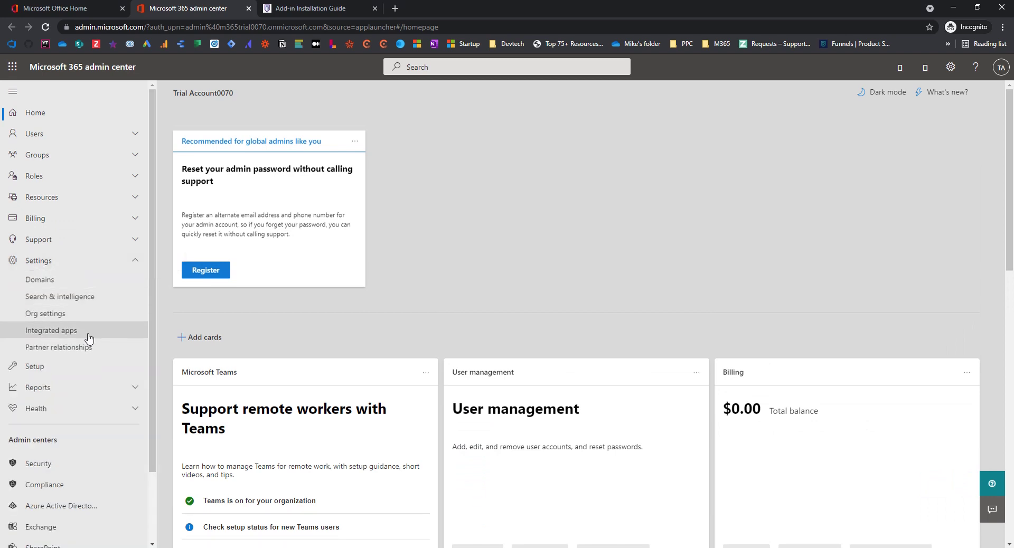
left_click(98, 328)
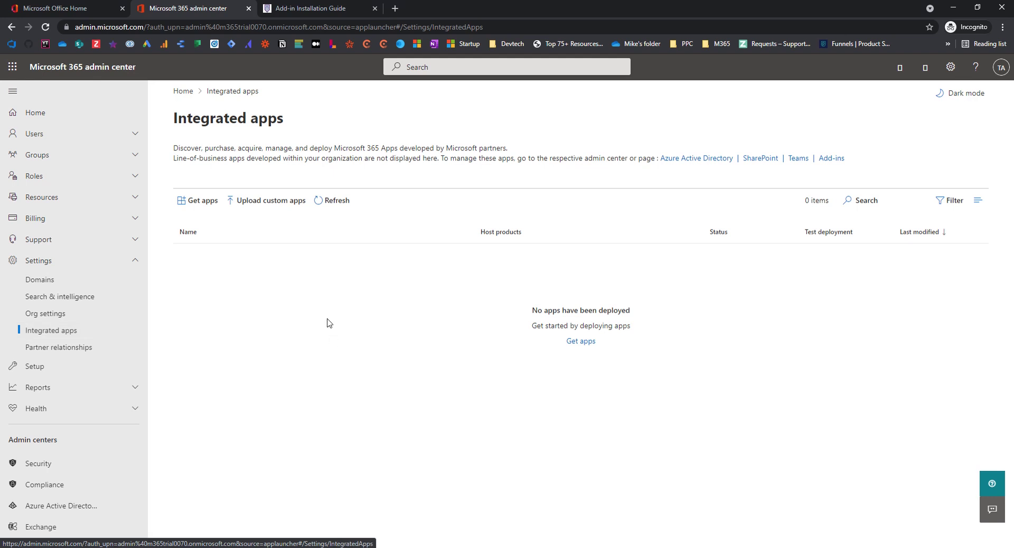
Search the app catalog for 'Matter365' and start getting the add-in.
left_click(205, 205)
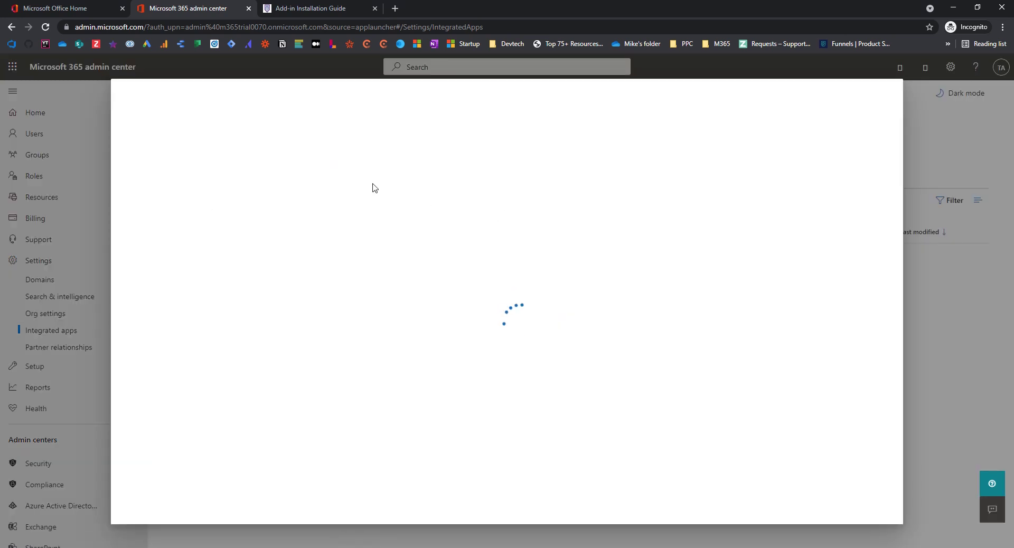
left_click(781, 115)
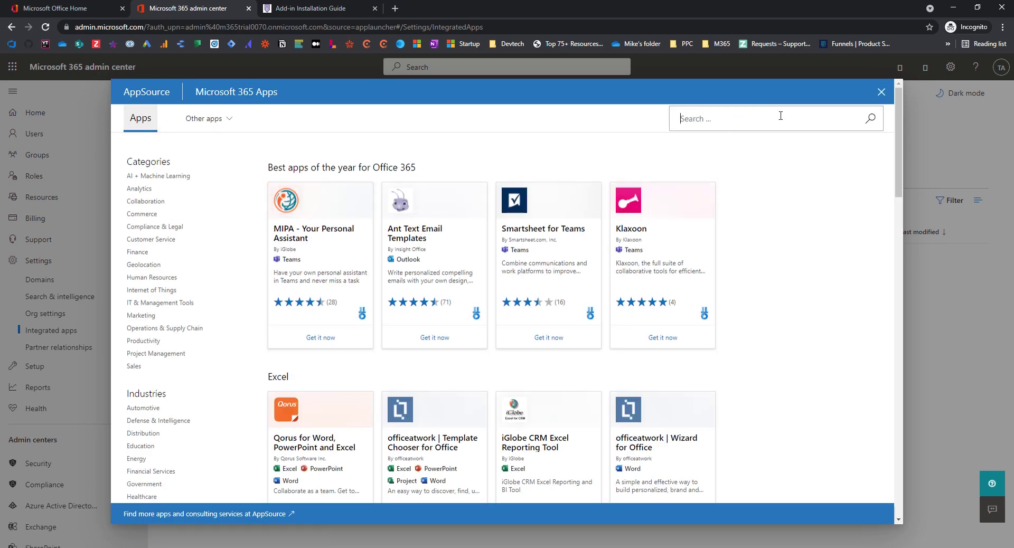
type("Matter365")
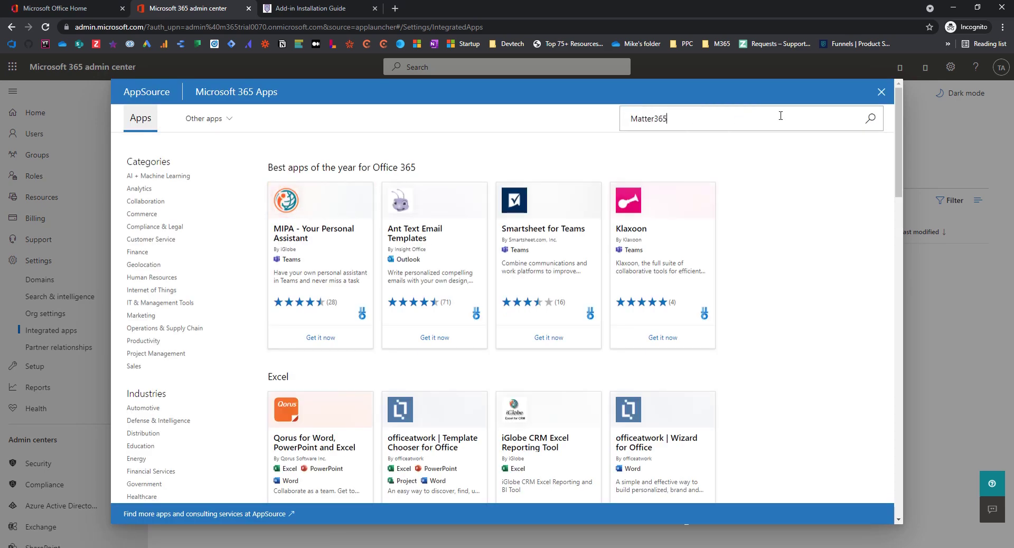
key("Return")
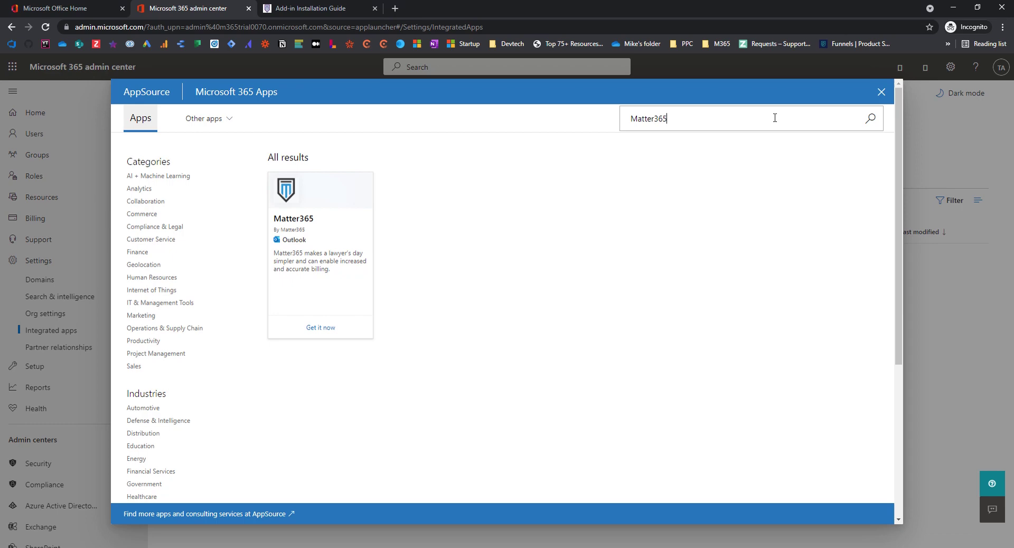
left_click(320, 328)
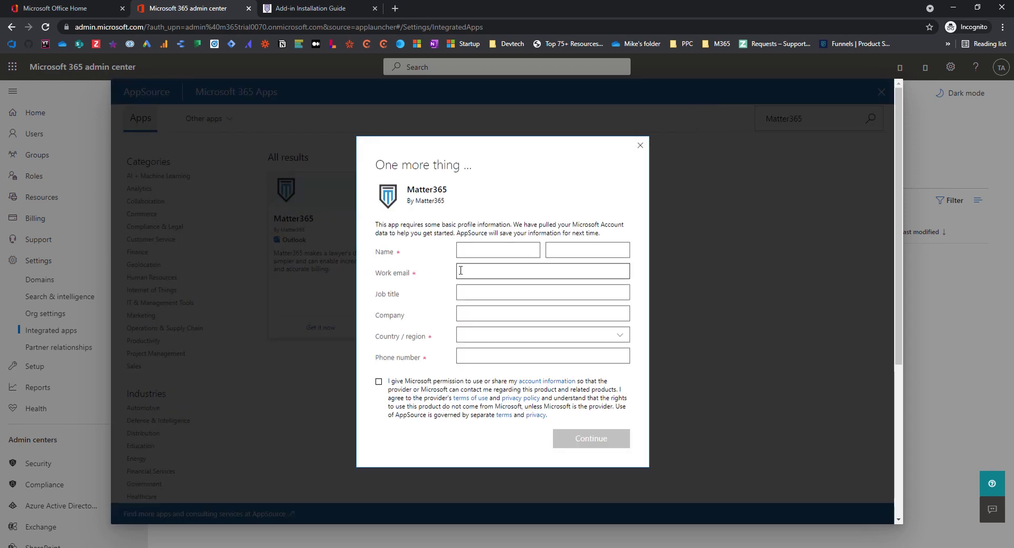
Enter your name, work email, job title and company in the Matter365 profile form.
left_click(482, 249)
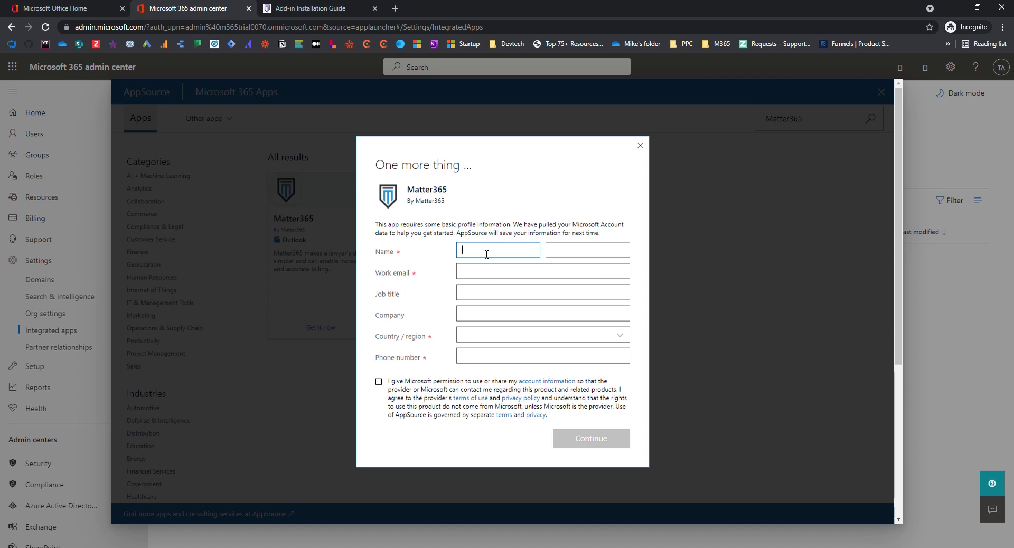
type("Test")
key("Tab")
key("Tab")
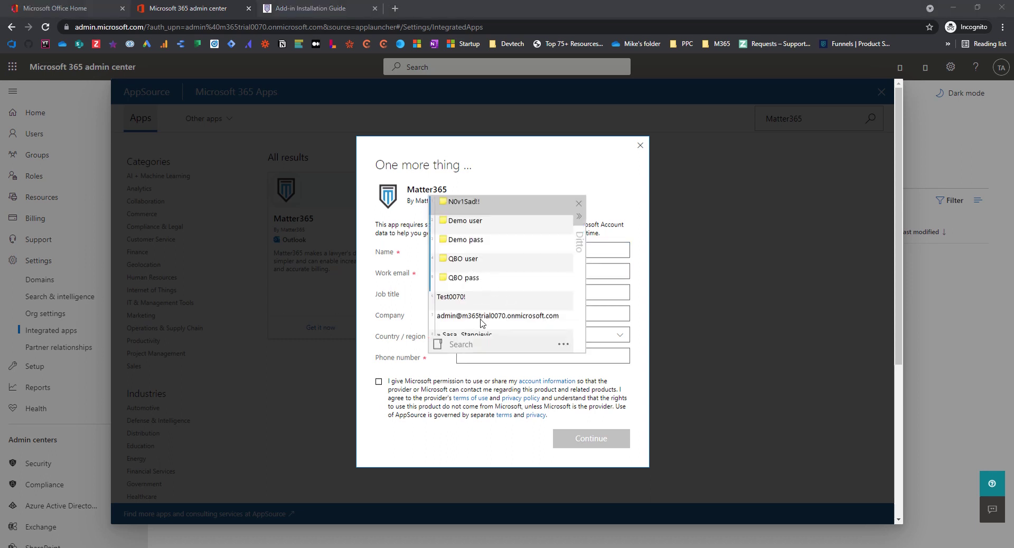
left_click(482, 319)
left_click(477, 292)
type("test")
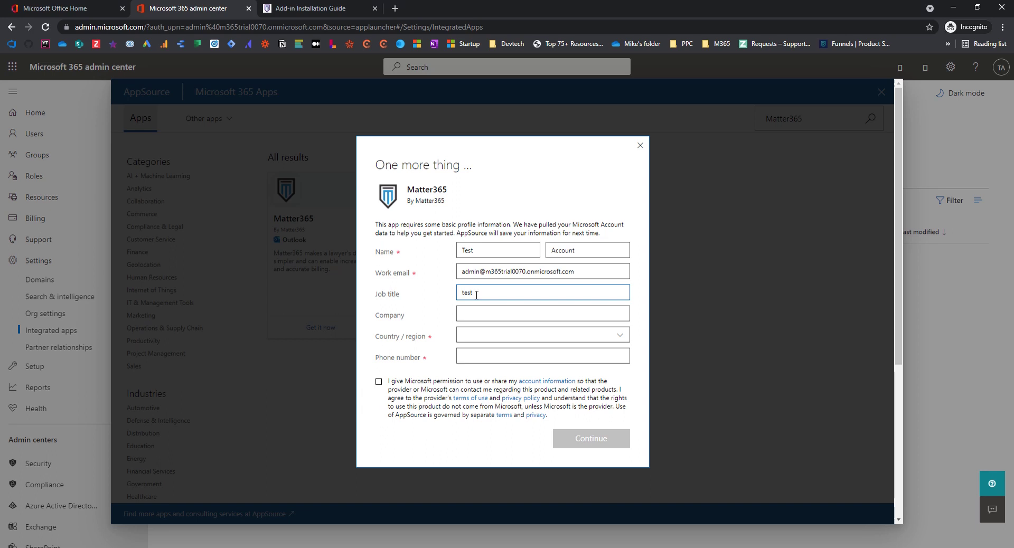
key("Tab")
Set country to Canada, add a phone number, accept the consent terms, and submit.
left_click(480, 333)
type("ca")
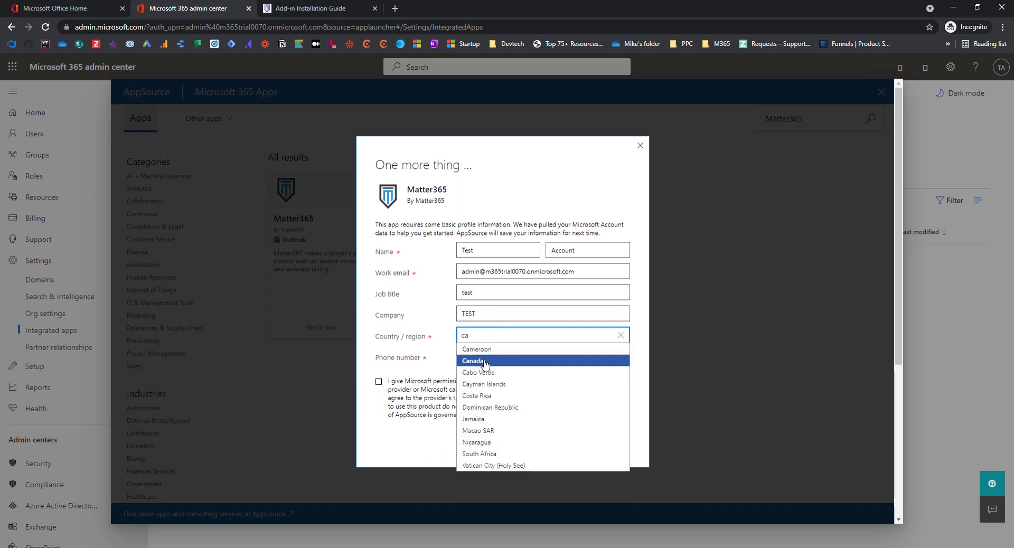
left_click(480, 360)
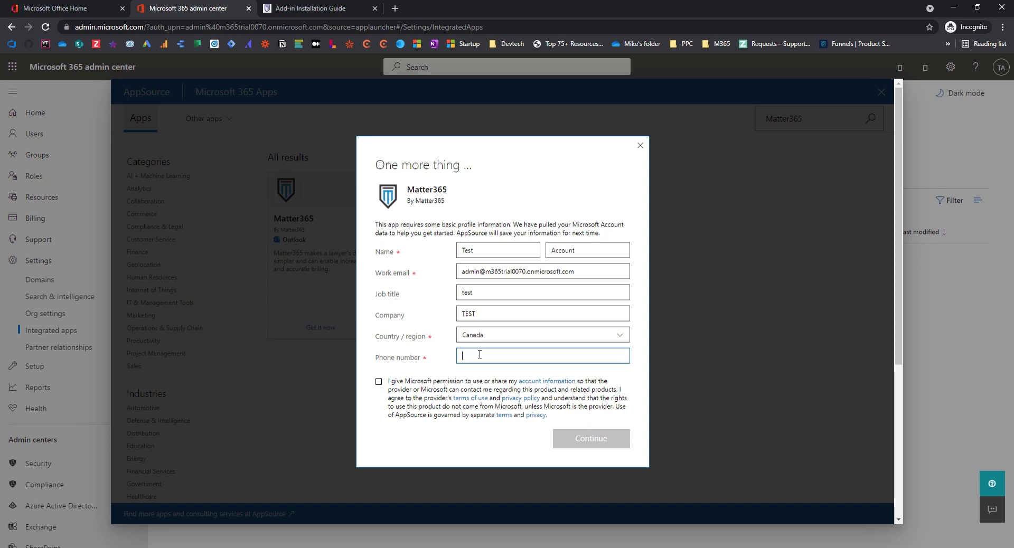
type("7890")
left_click(378, 381)
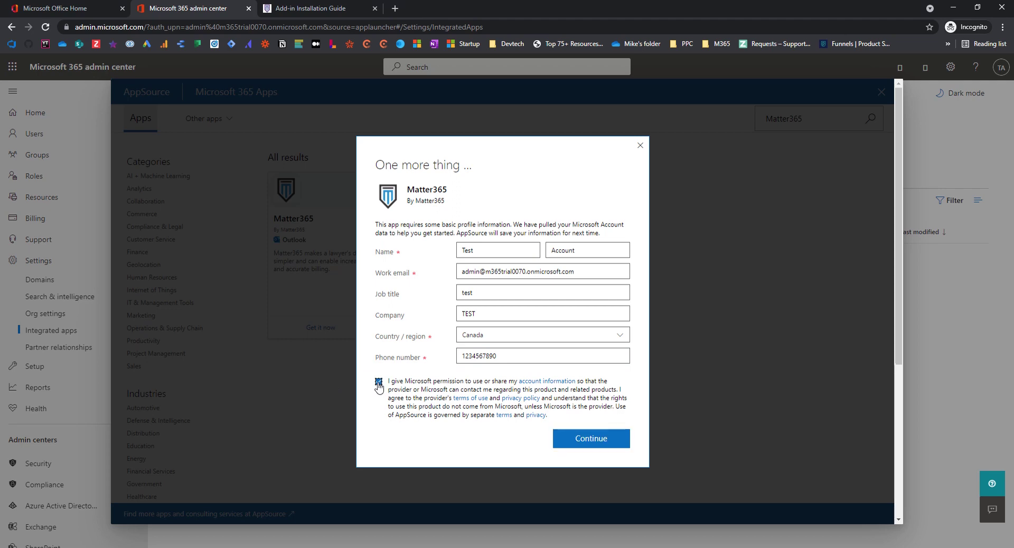
left_click(579, 441)
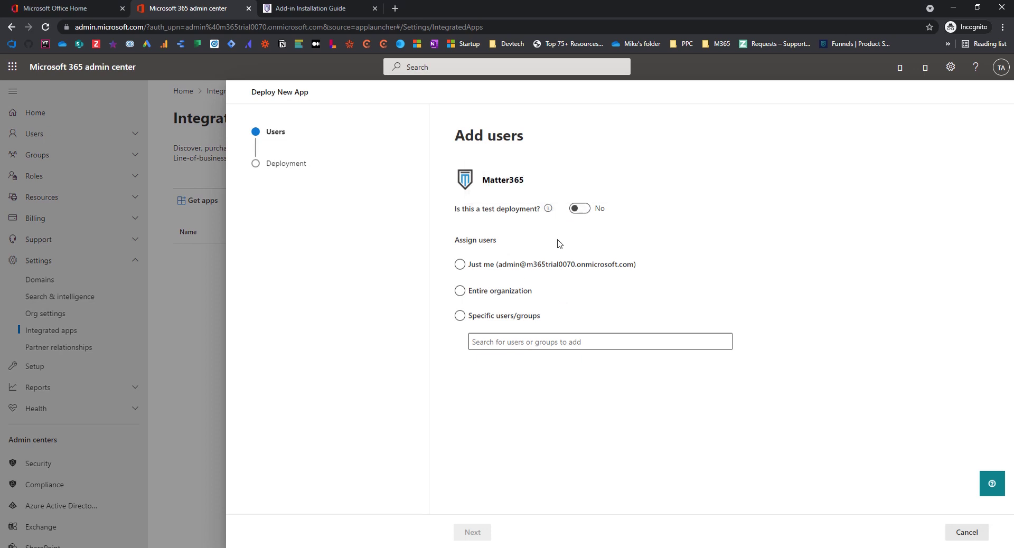
Assign Matter365 to the Entire organization and proceed to the permissions requests.
left_click(464, 293)
left_click(465, 295)
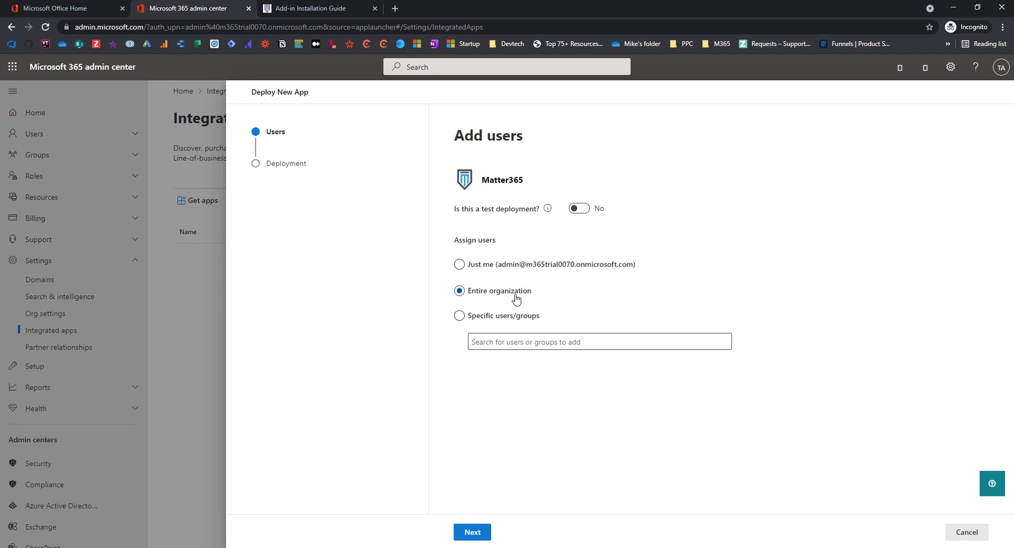
left_click(481, 535)
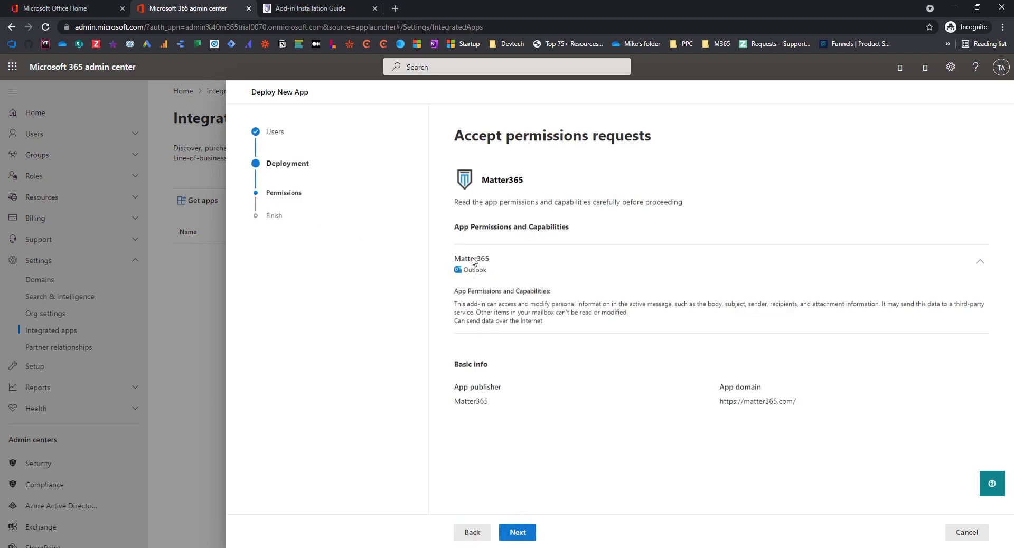
Review and finish the Matter365 deployment, then return with Done.
left_click(524, 532)
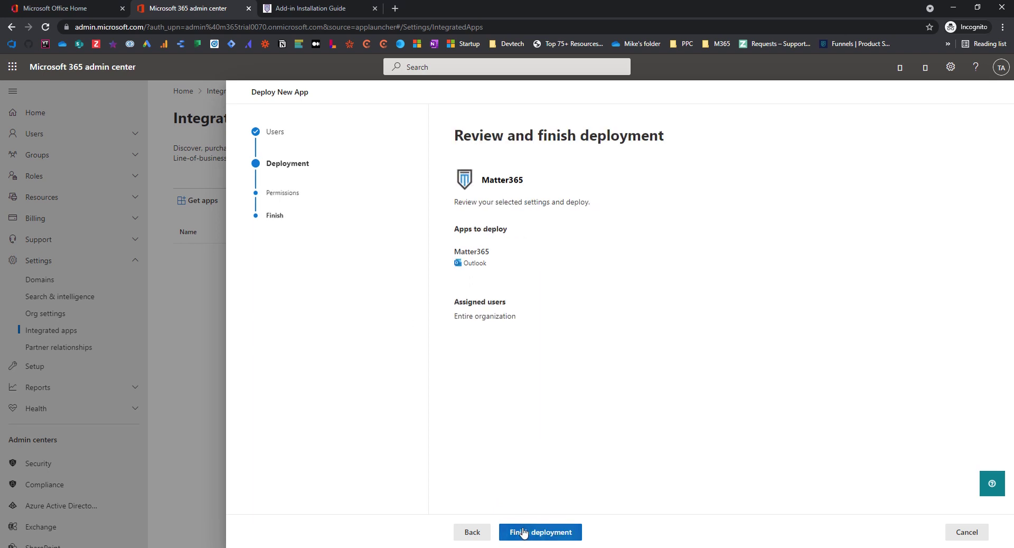
left_click(539, 531)
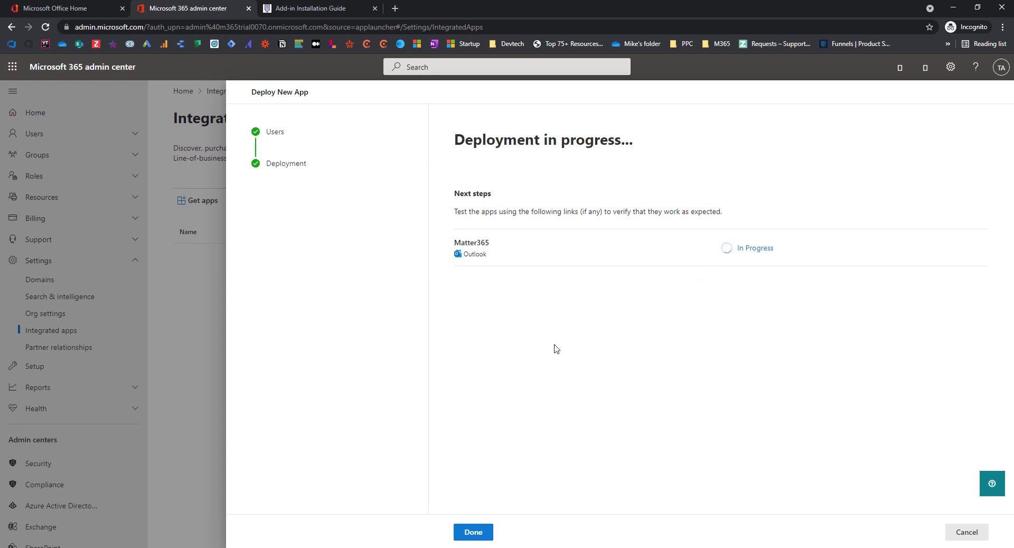
left_click(484, 532)
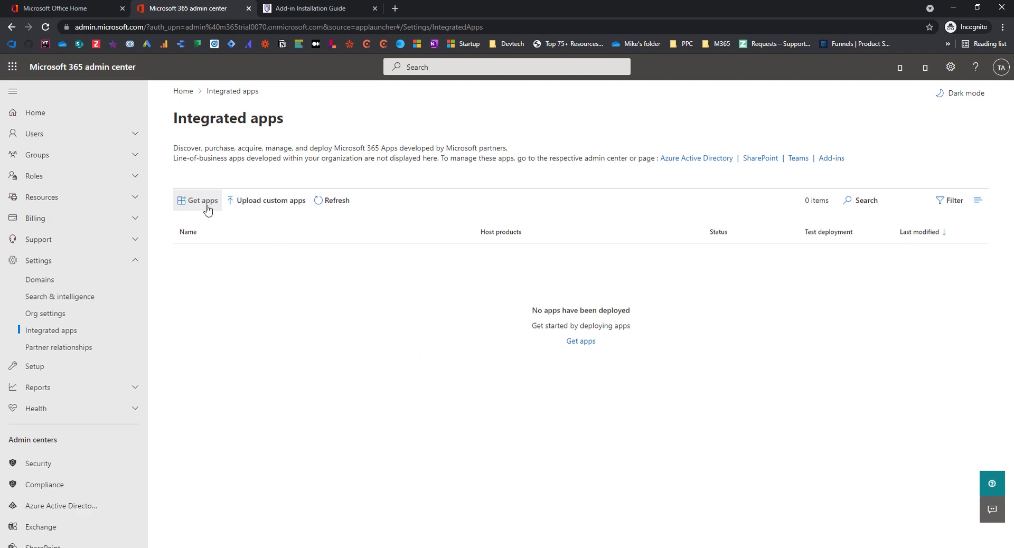
left_click(316, 11)
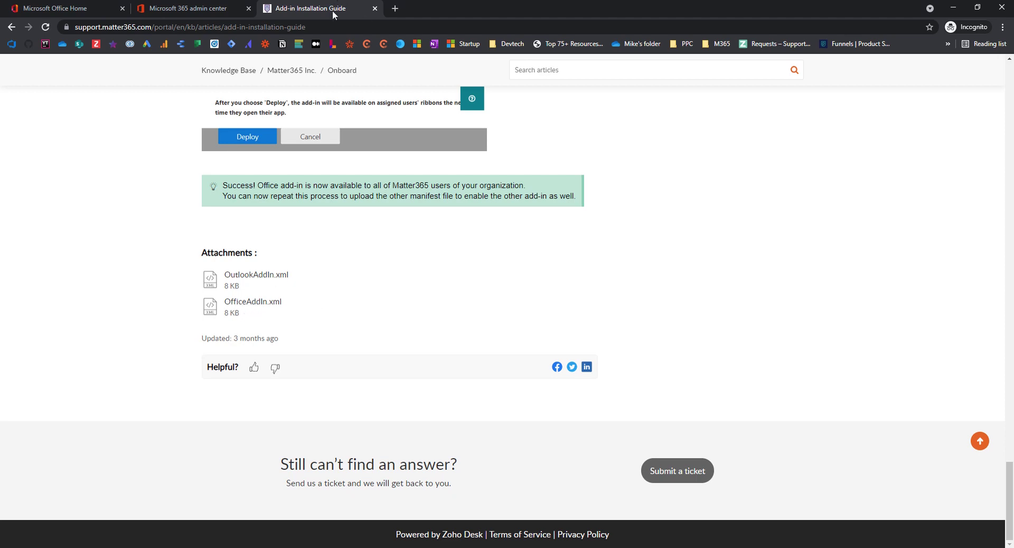
left_click(216, 14)
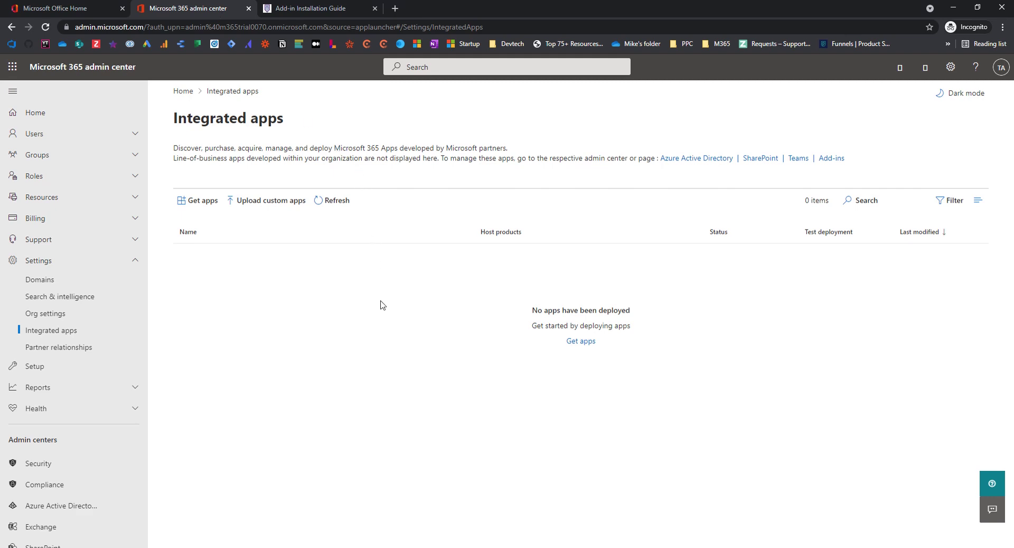
left_click(289, 8)
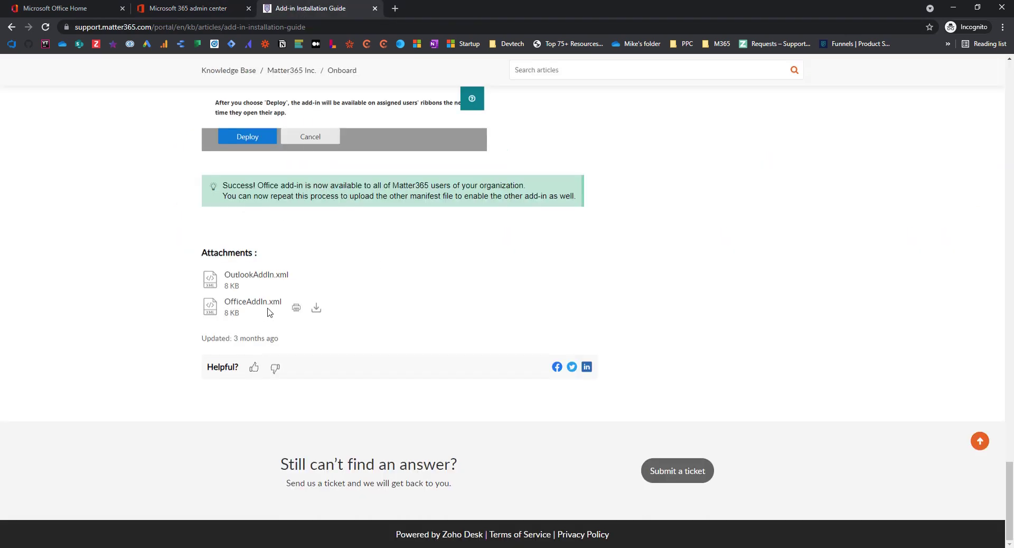
left_click(202, 8)
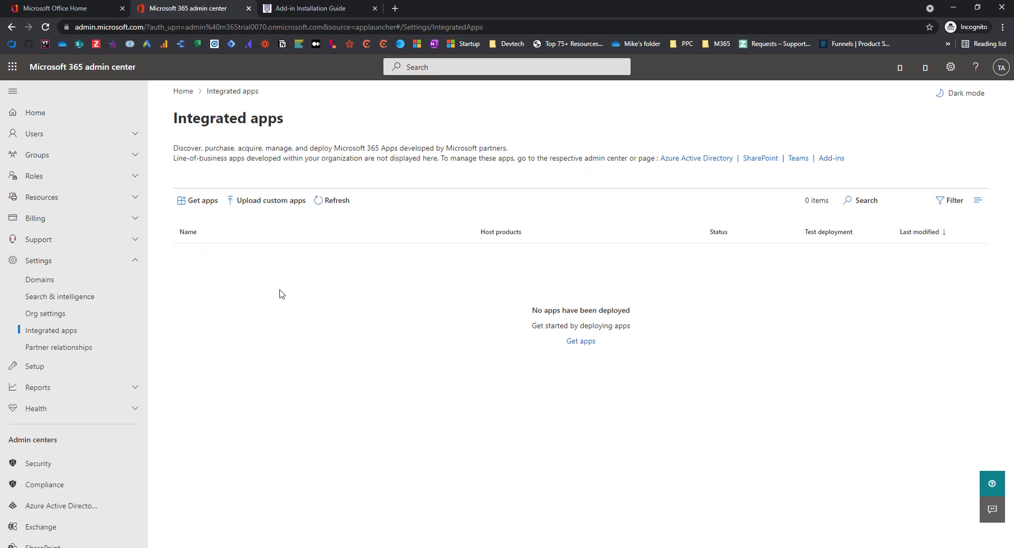
Upload the OfficeAddIn manifest file from the device as a custom app.
left_click(264, 204)
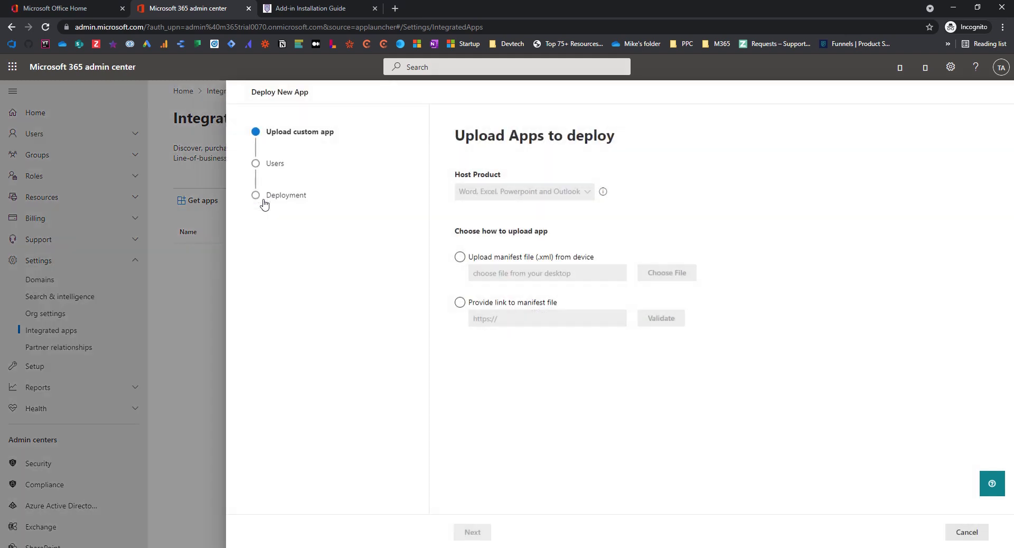
left_click(460, 258)
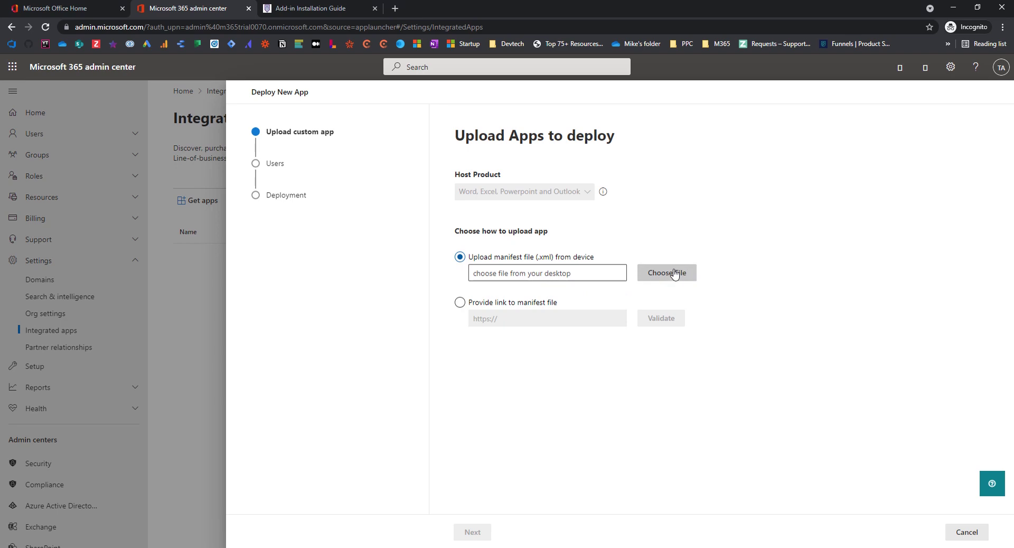
left_click(675, 274)
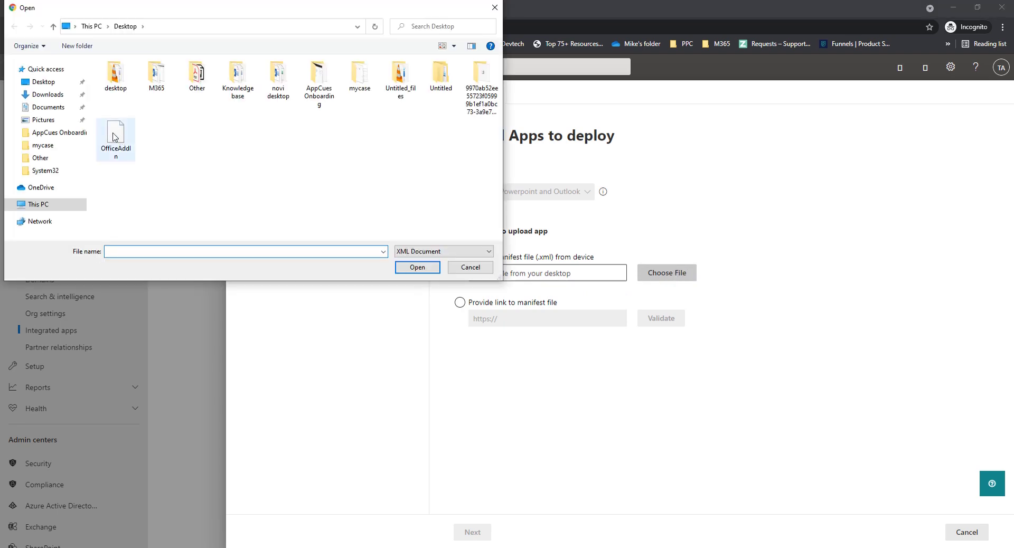
left_click(115, 136)
left_click(417, 267)
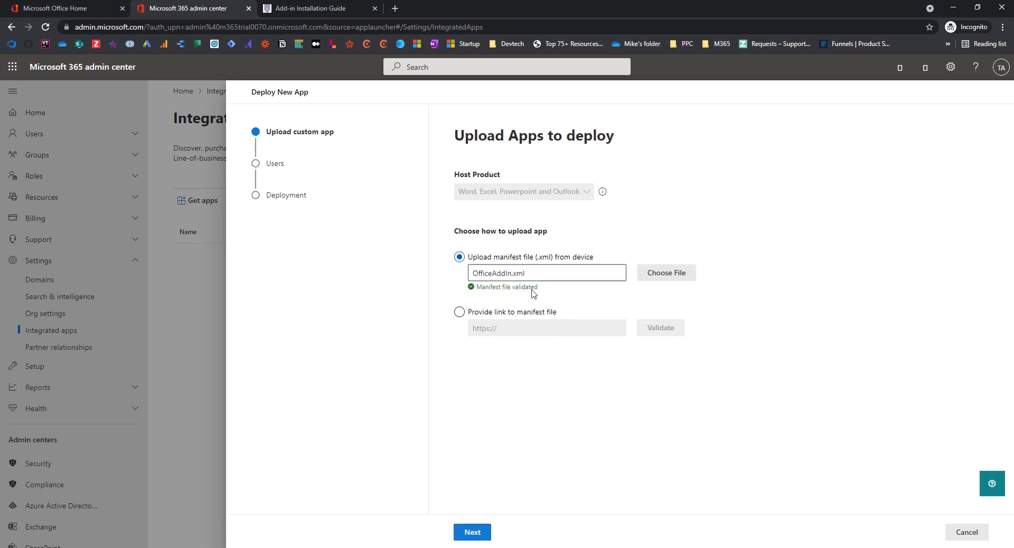
left_click(478, 533)
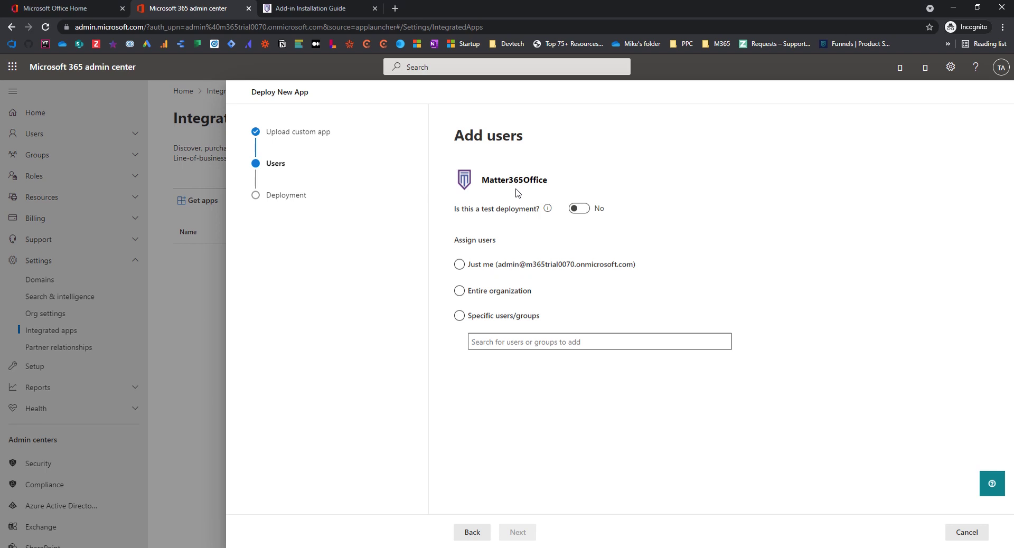
Assign Matter365Office to the Entire organization, accept permissions, and finish deployment.
left_click(459, 291)
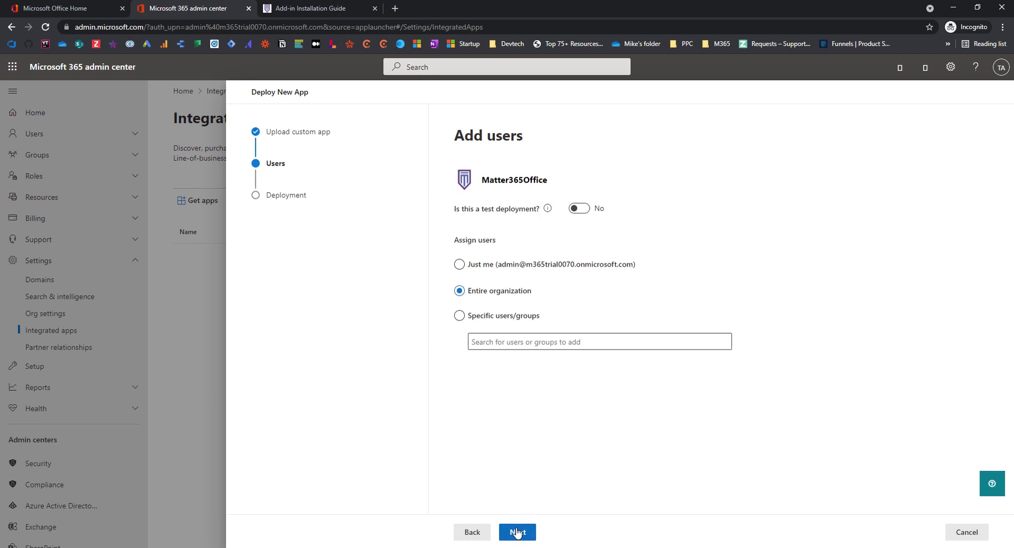
left_click(517, 533)
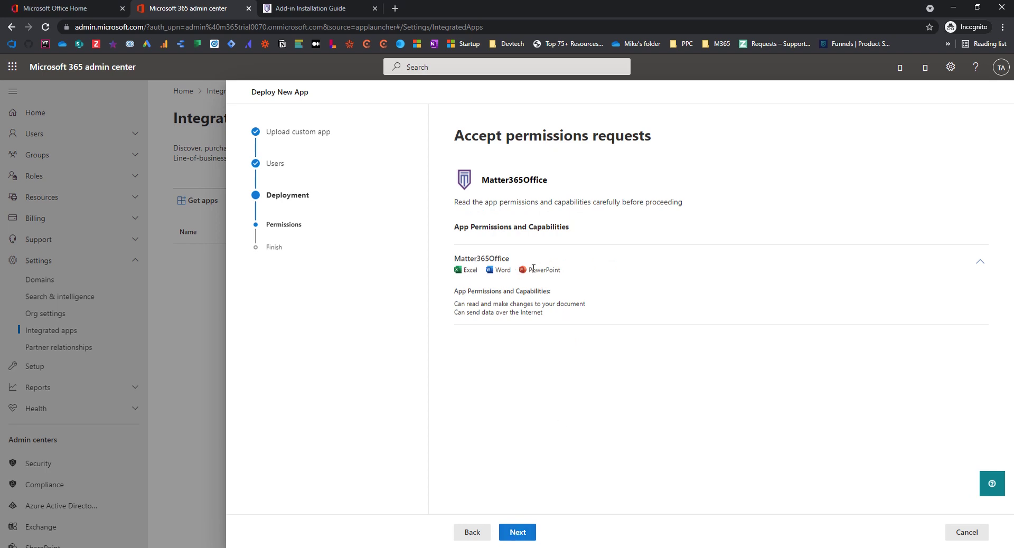
left_click(525, 533)
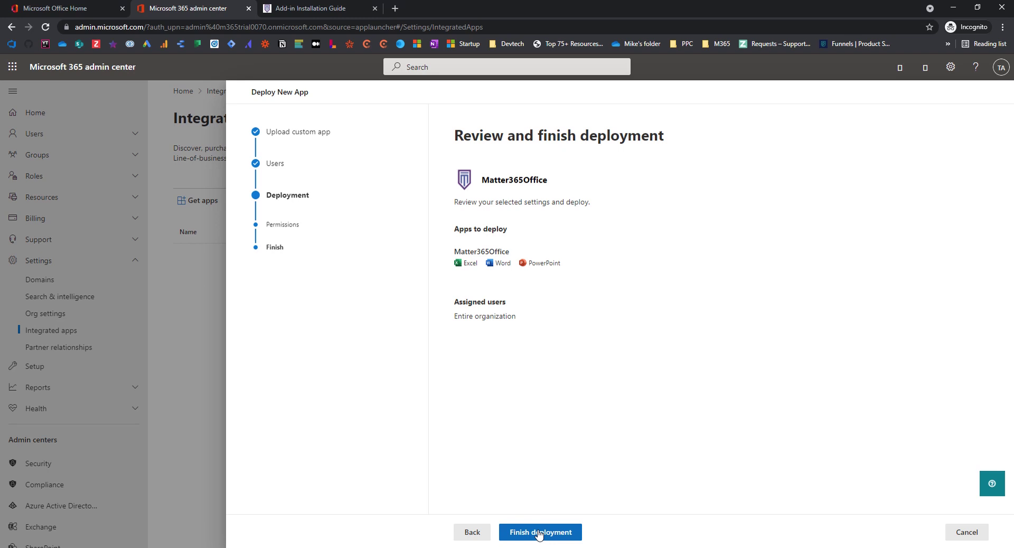
left_click(537, 534)
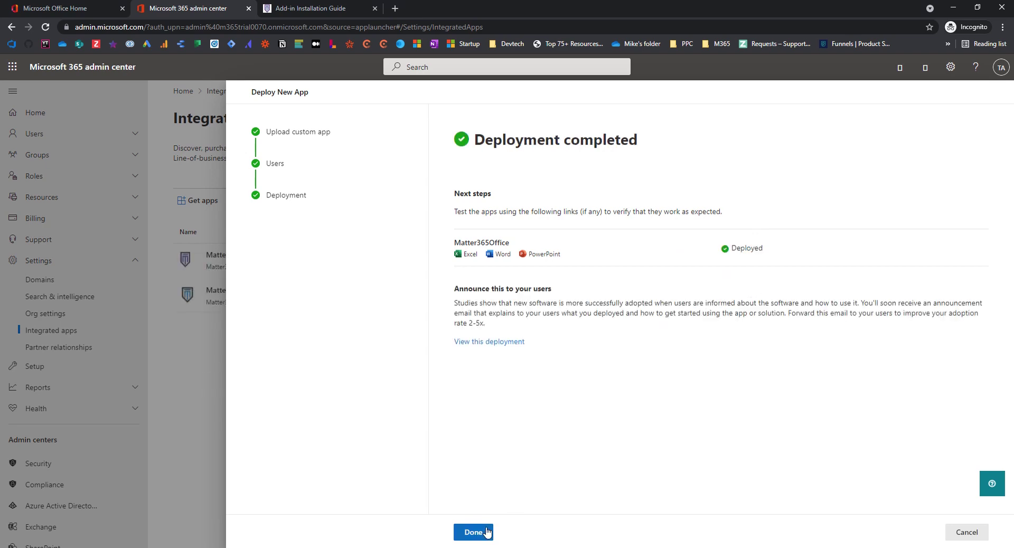
left_click(487, 532)
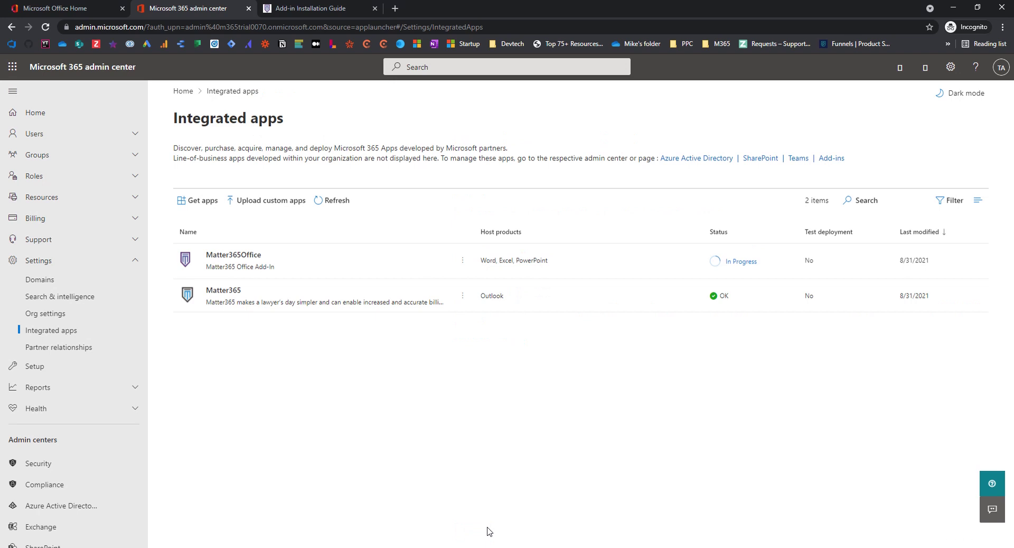